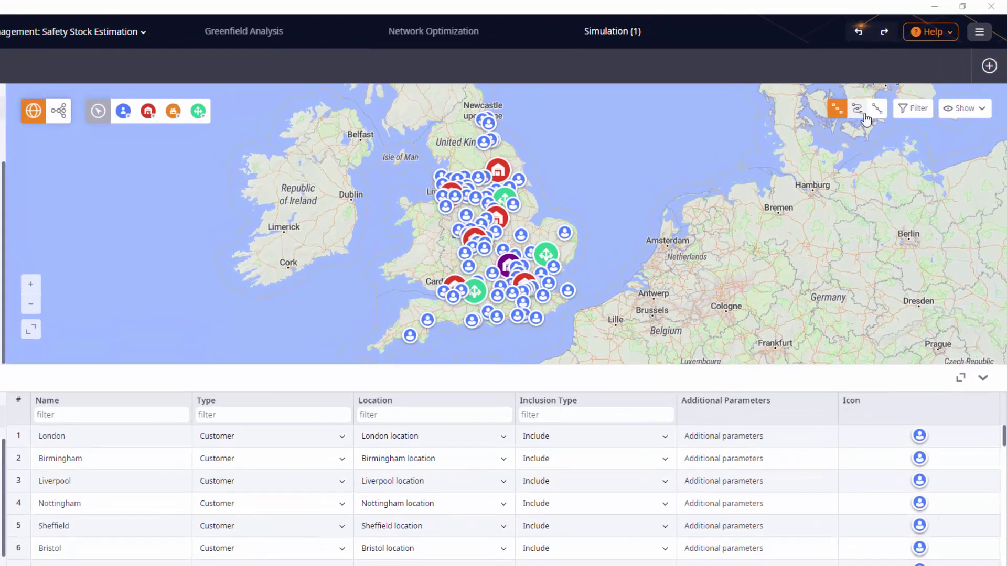
- Turn on route connections and hide customers, DCs and suppliers from the map
left_click(861, 113)
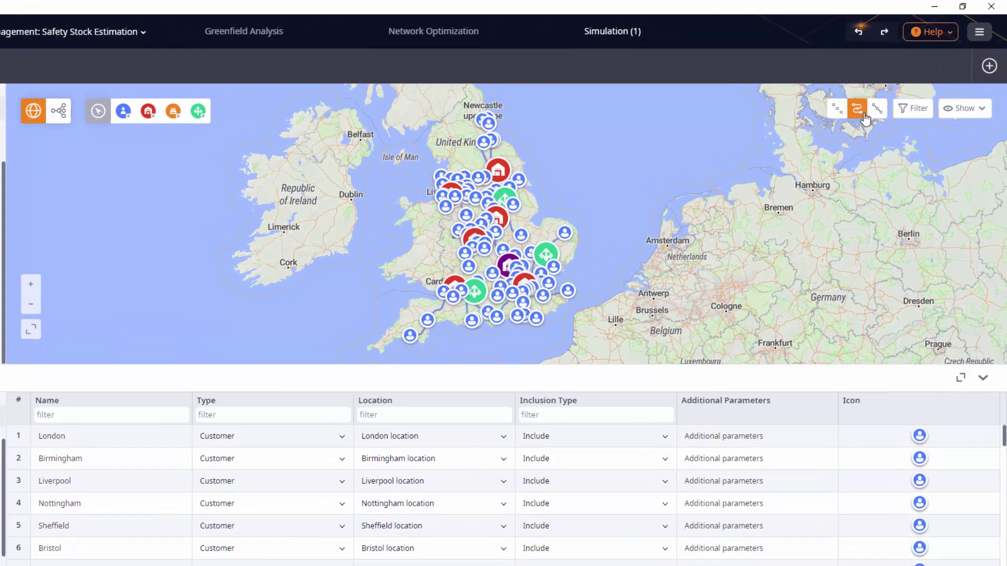
left_click(955, 114)
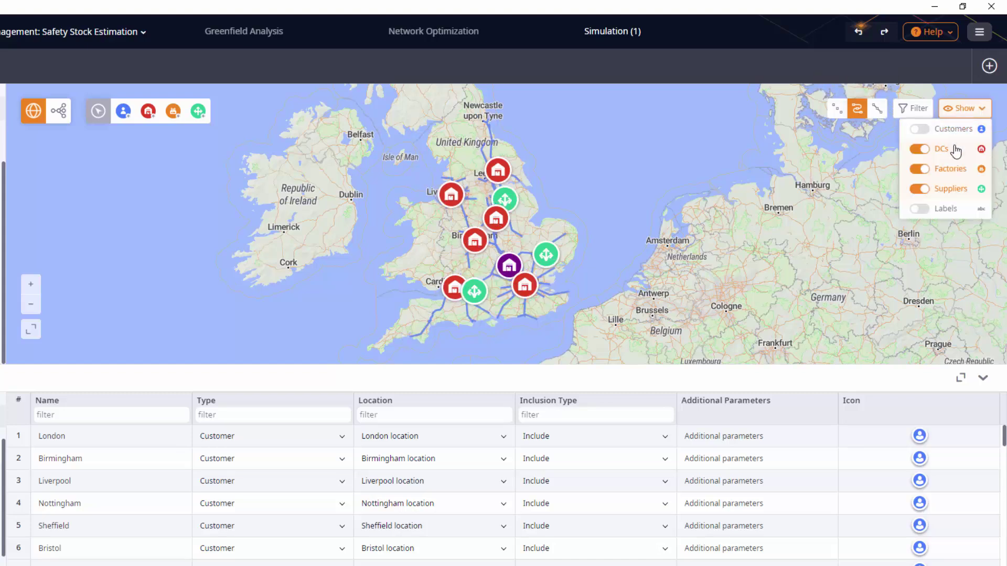
left_click(956, 152)
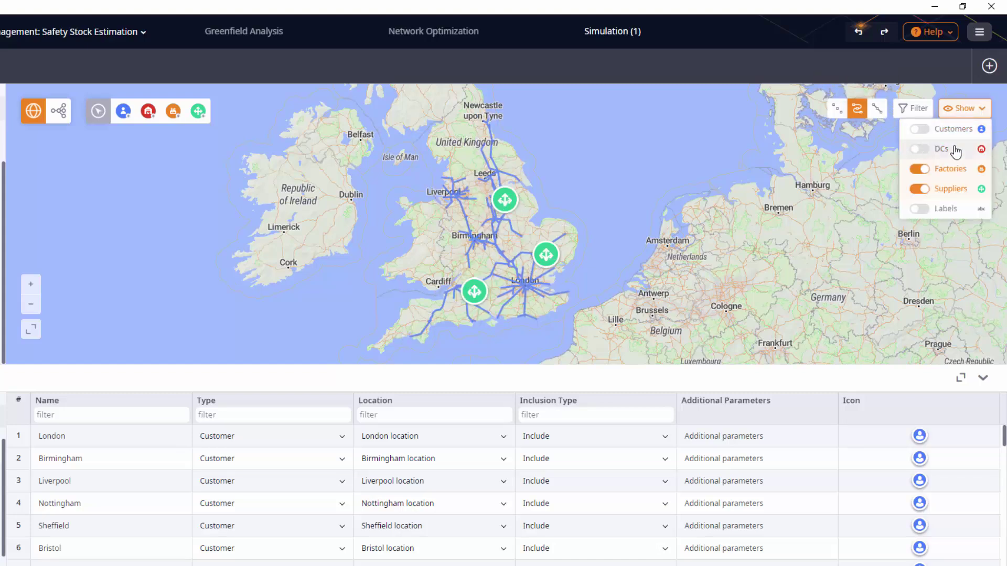
left_click(965, 195)
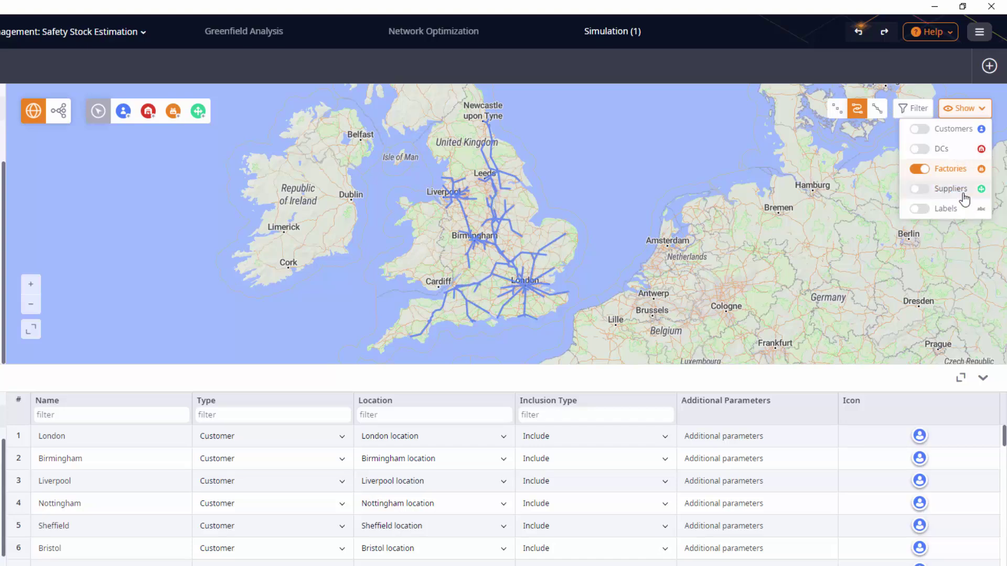
- Bring customers, DCs and suppliers back onto the map
left_click(949, 129)
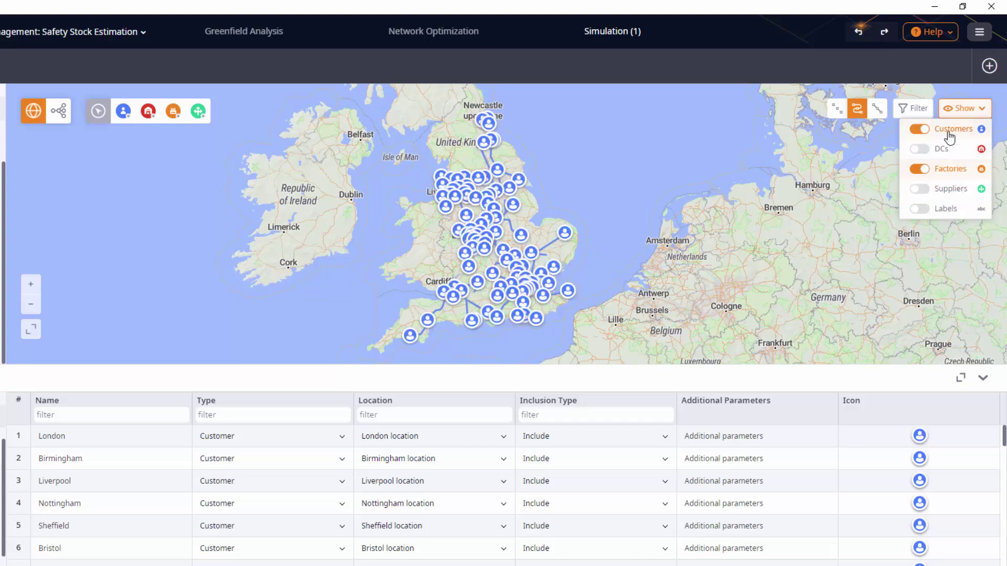
left_click(949, 136)
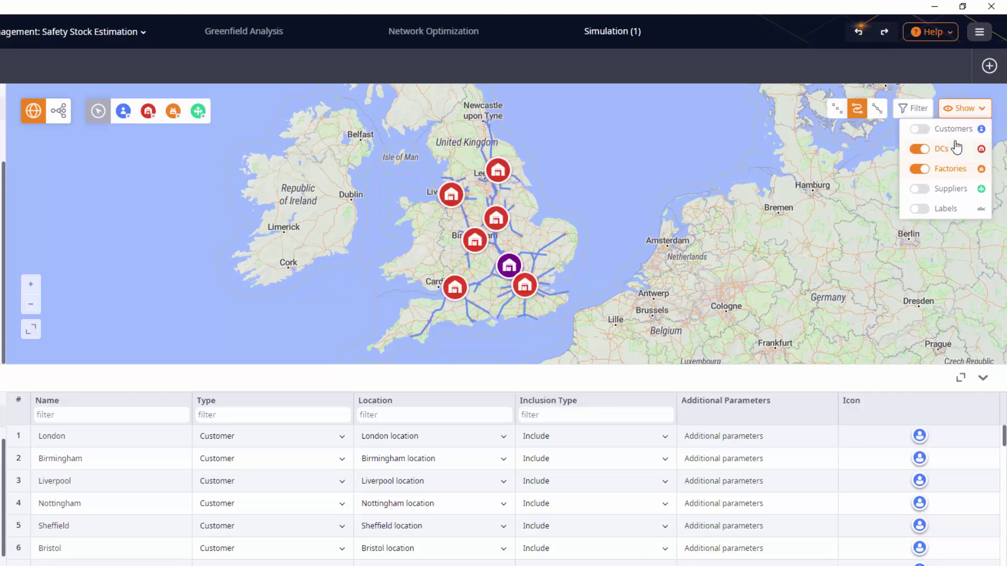
left_click(946, 129)
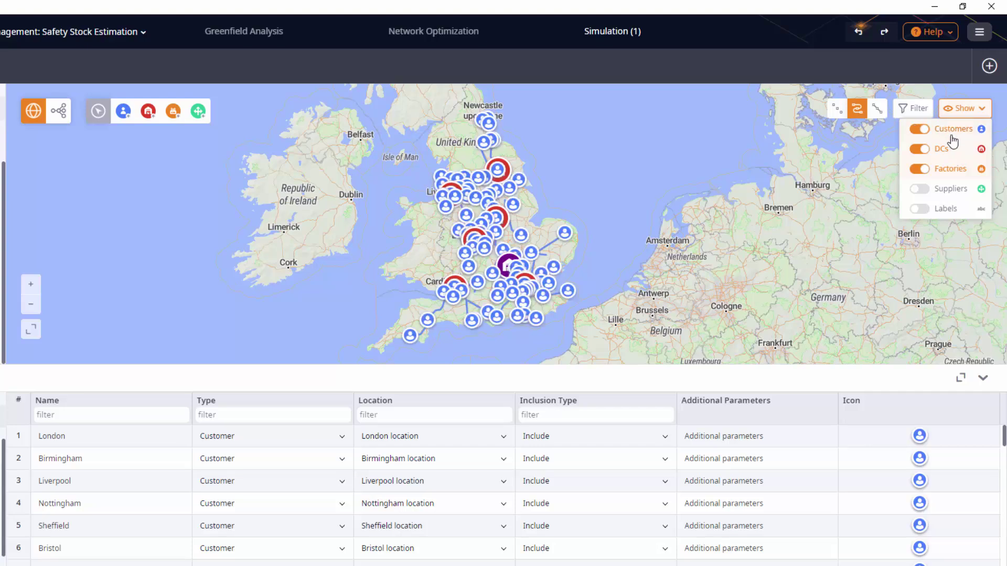
left_click(969, 183)
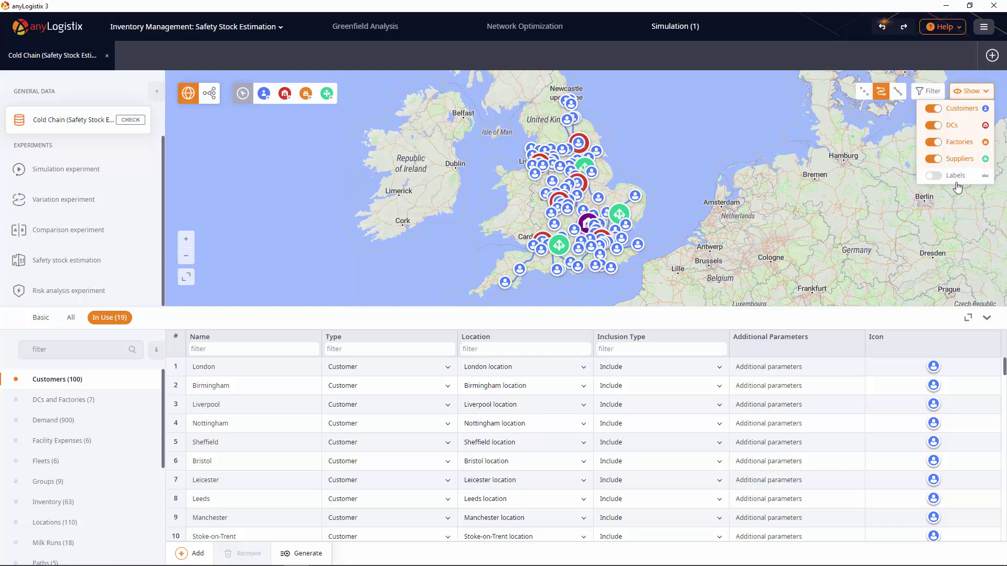
- Browse the DCs and Factories, Suppliers, Groups and Products data tables
left_click(119, 401)
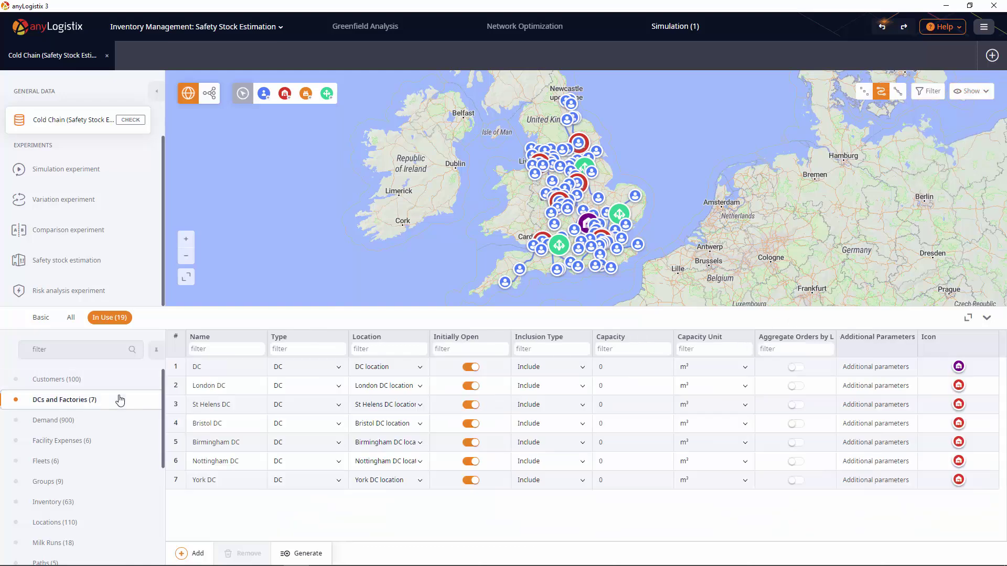
scroll(120, 401, "down", 3)
scroll(120, 400, "down", 2)
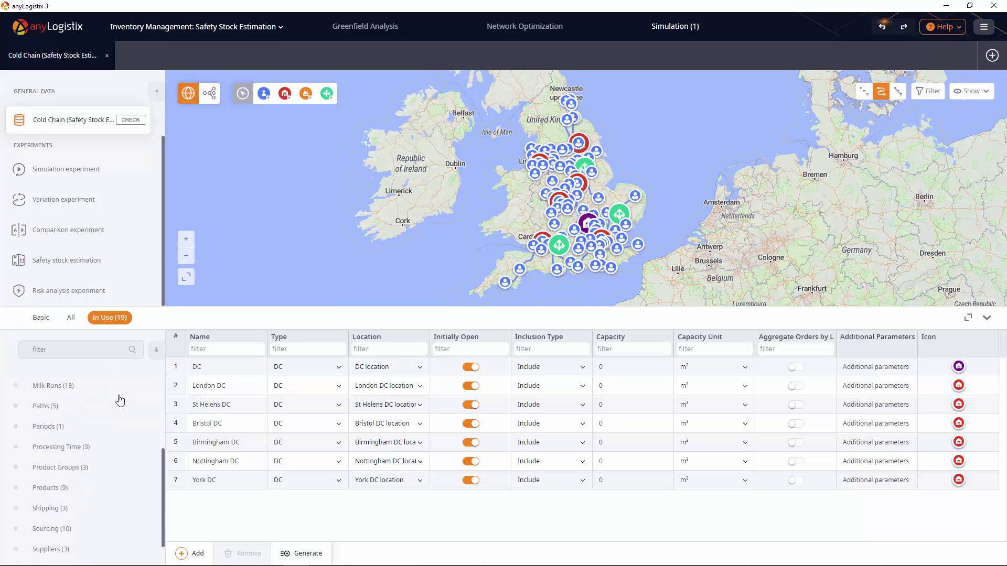
left_click(123, 552)
scroll(123, 551, "up", 2)
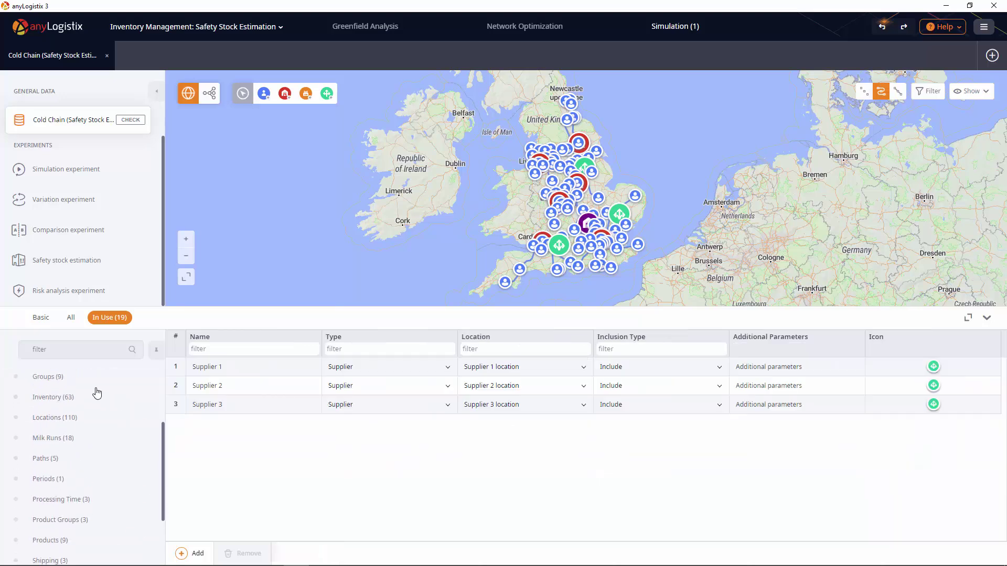
left_click(86, 383)
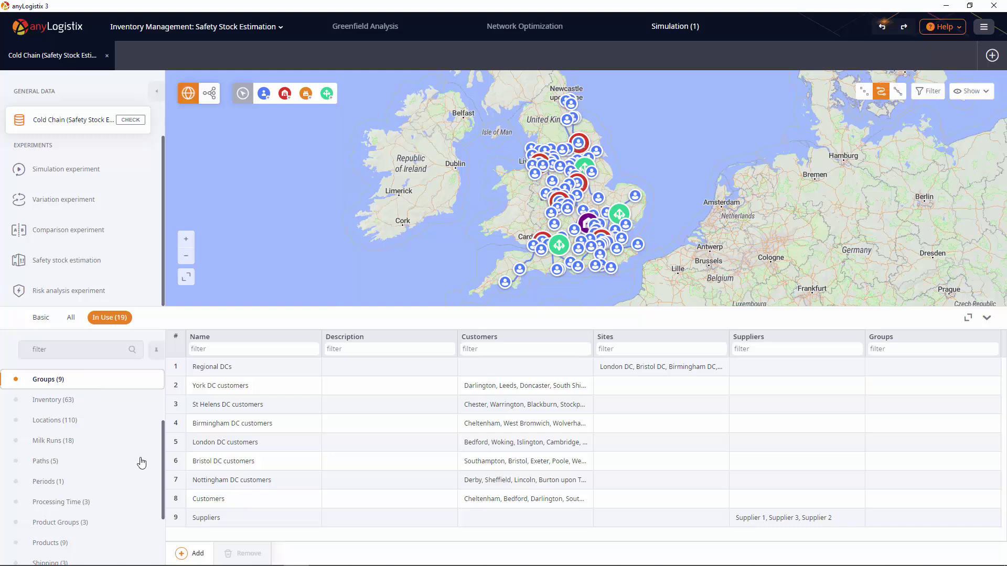
left_click(137, 544)
scroll(136, 542, "up", 2)
scroll(136, 543, "up", 1)
- Review the Demand, Inventory policy and Sourcing rules tables
left_click(118, 421)
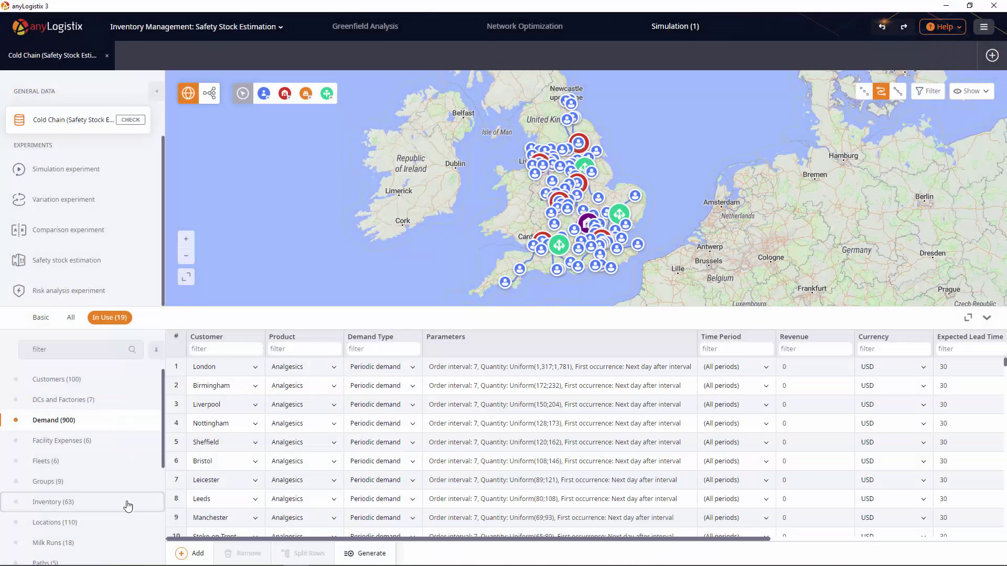
left_click(127, 506)
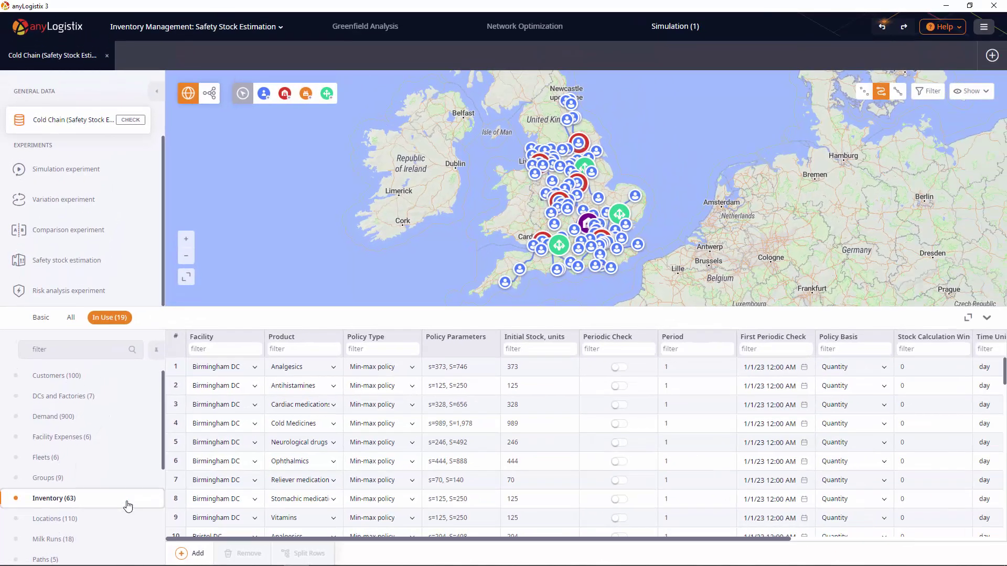
scroll(128, 506, "down", 2)
scroll(128, 505, "down", 1)
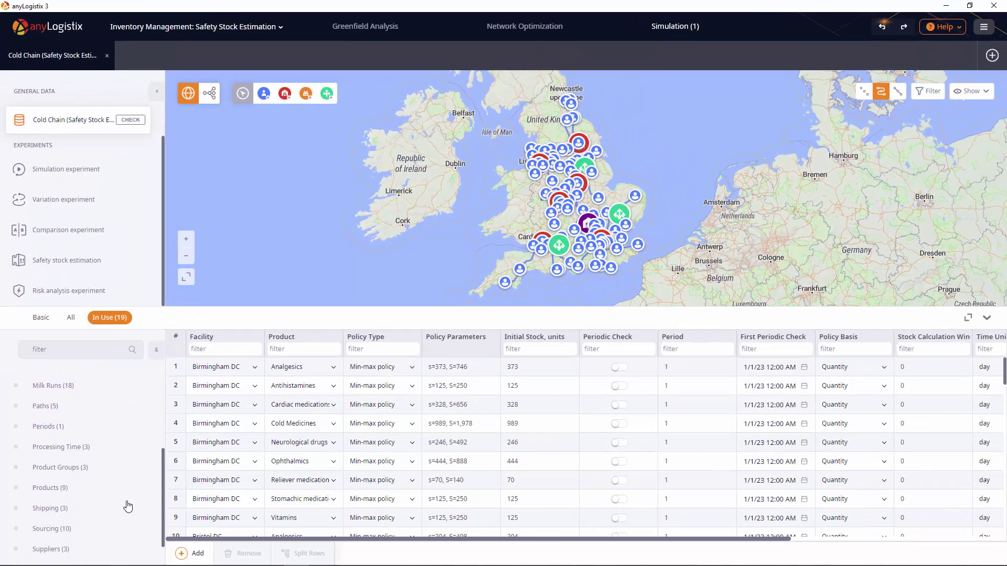
left_click(116, 535)
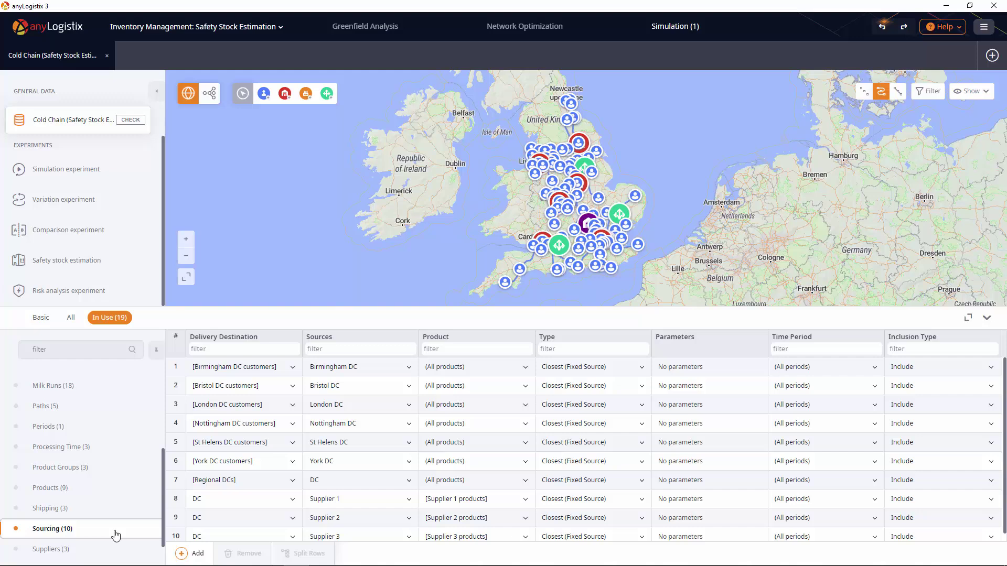
scroll(115, 535, "down", 1)
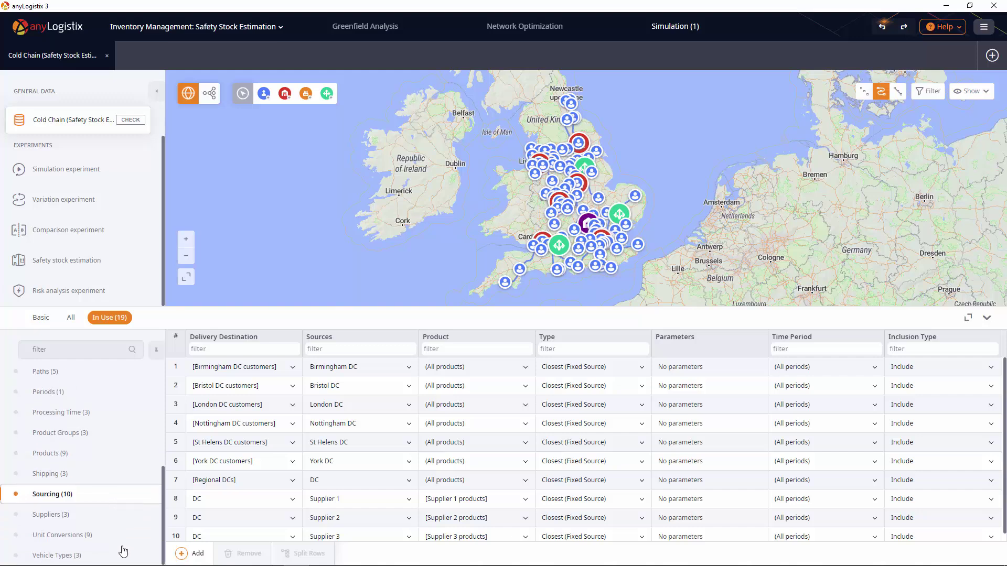
- Review the Vehicle Types, Fleets and Milk Runs tables
left_click(124, 556)
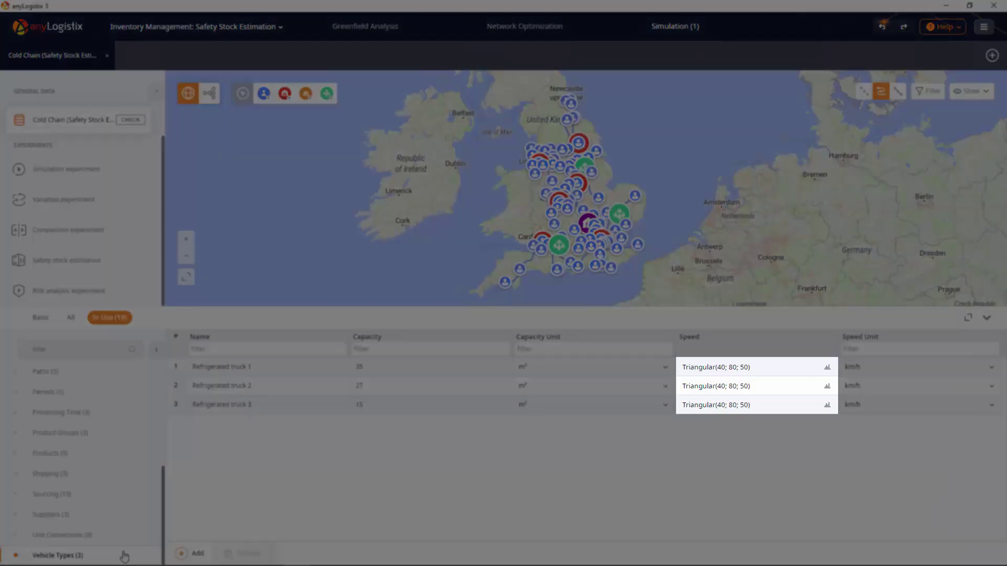
scroll(122, 556, "up", 3)
scroll(123, 556, "up", 1)
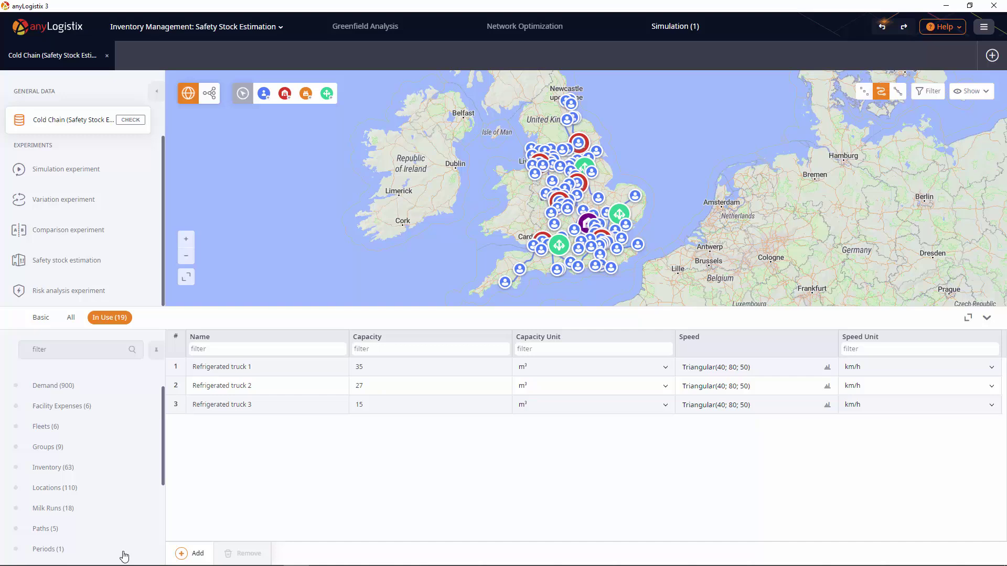
left_click(117, 431)
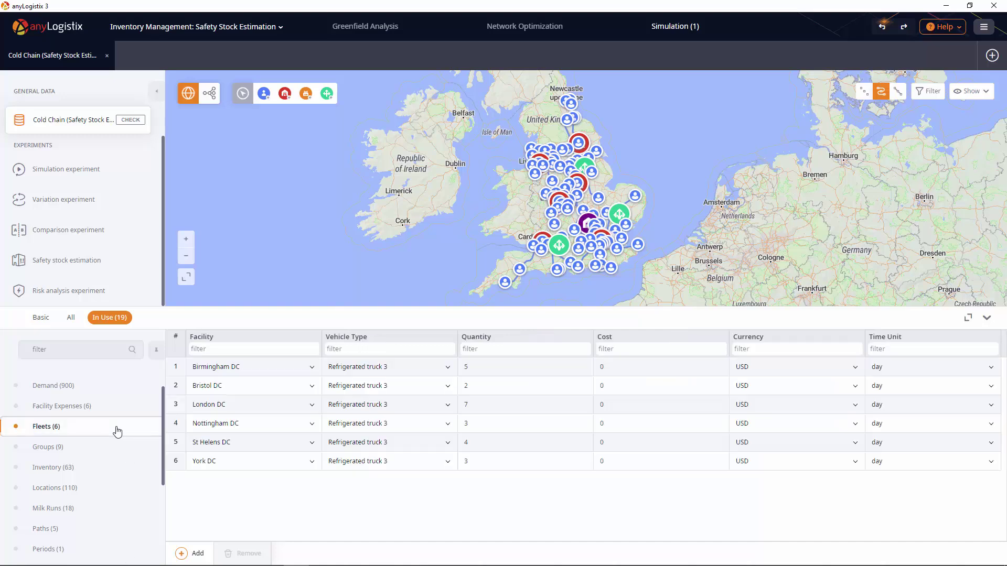
left_click(133, 512)
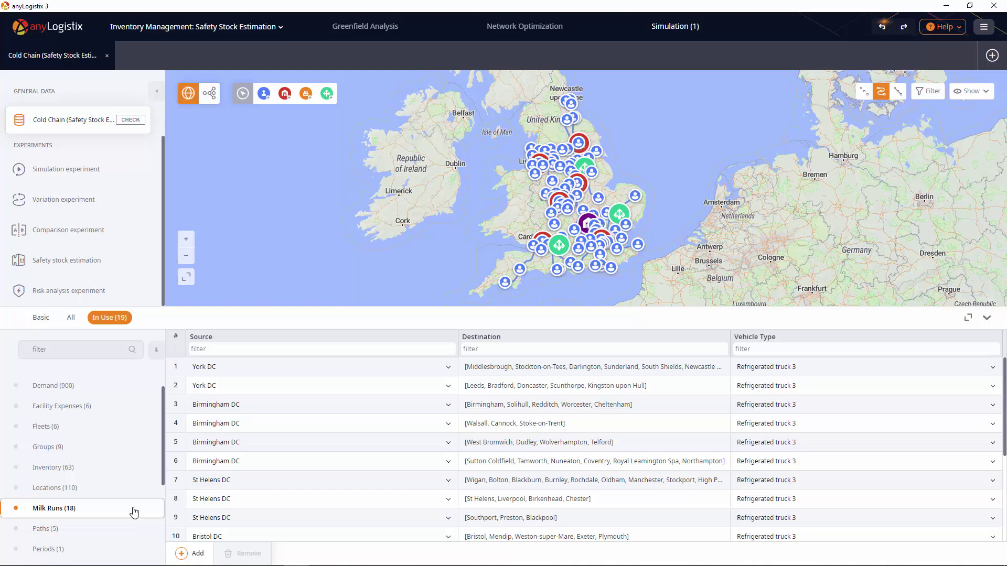
- Review the Paths, Processing Time and Facility Expenses tables
left_click(98, 533)
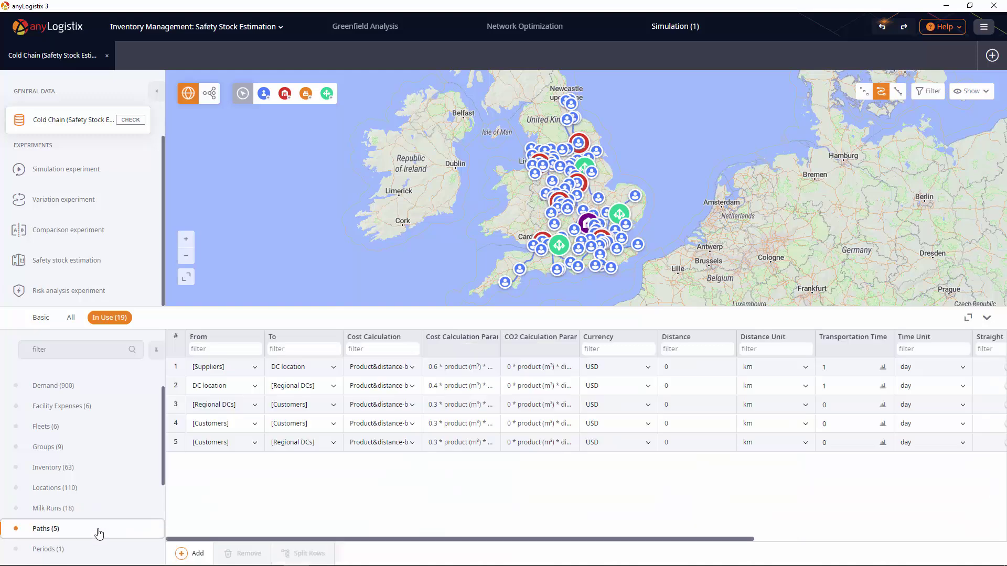
scroll(99, 533, "down", 2)
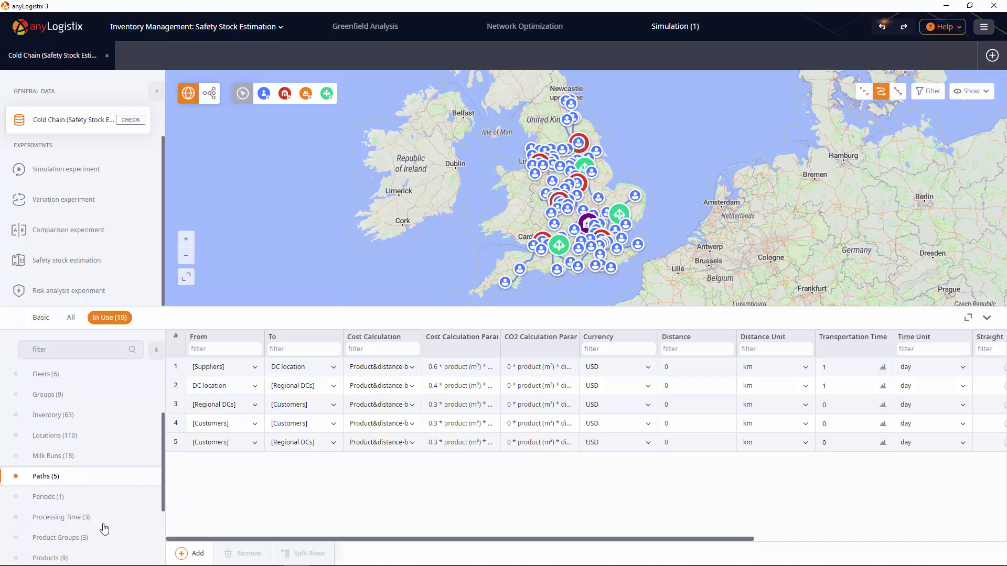
left_click(104, 524)
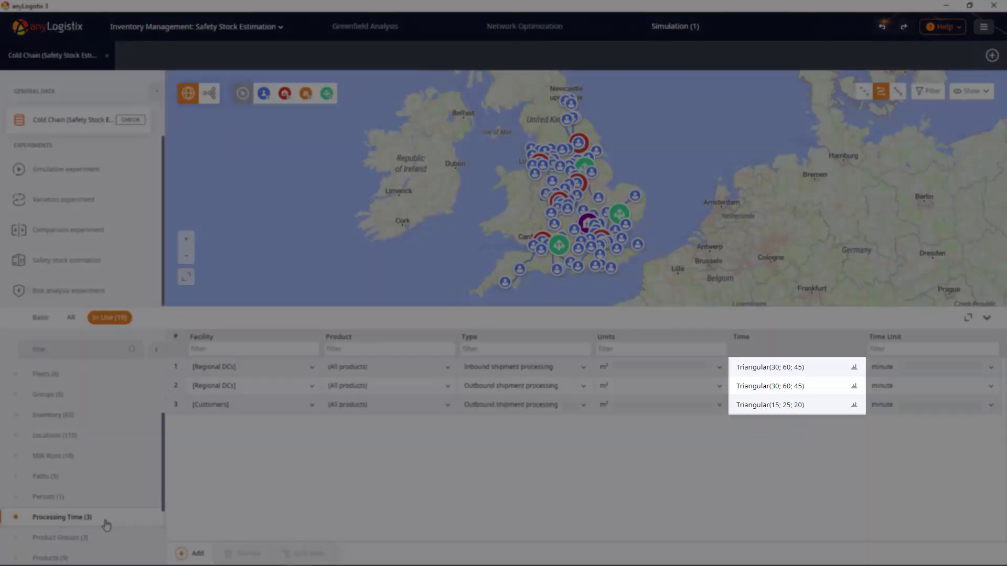
scroll(105, 524, "up", 2)
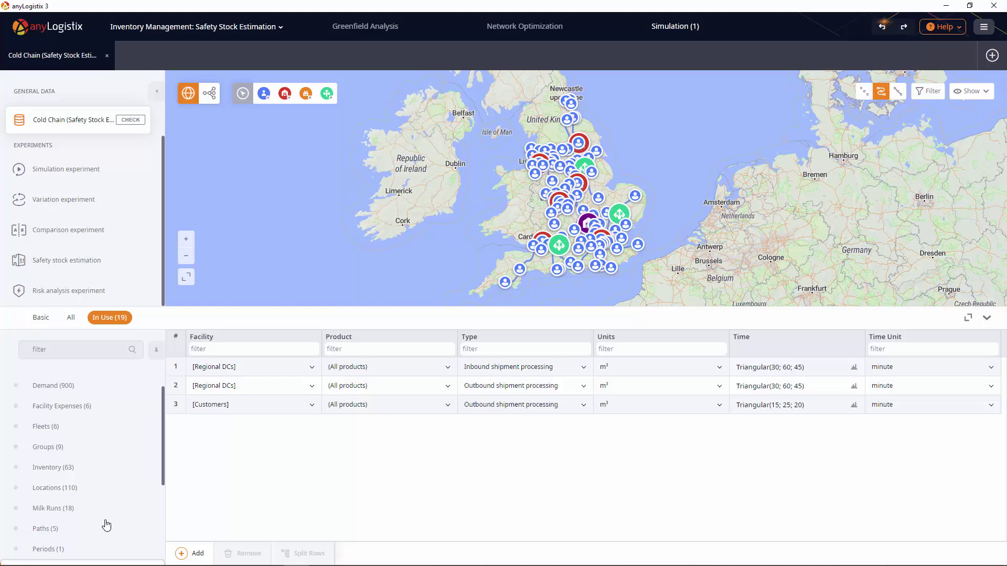
left_click(120, 416)
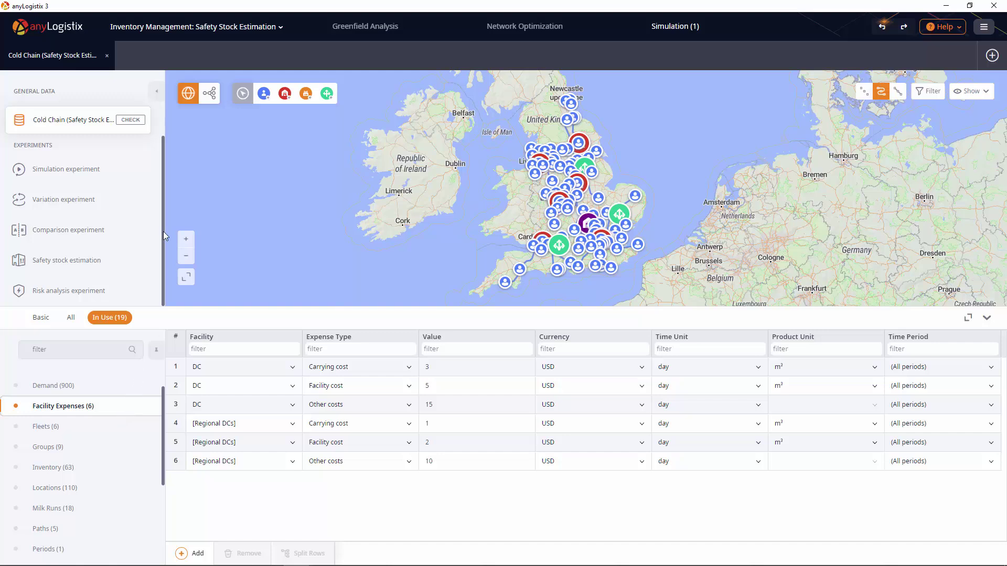
- Open the Simulation experiment and run it
left_click(136, 165)
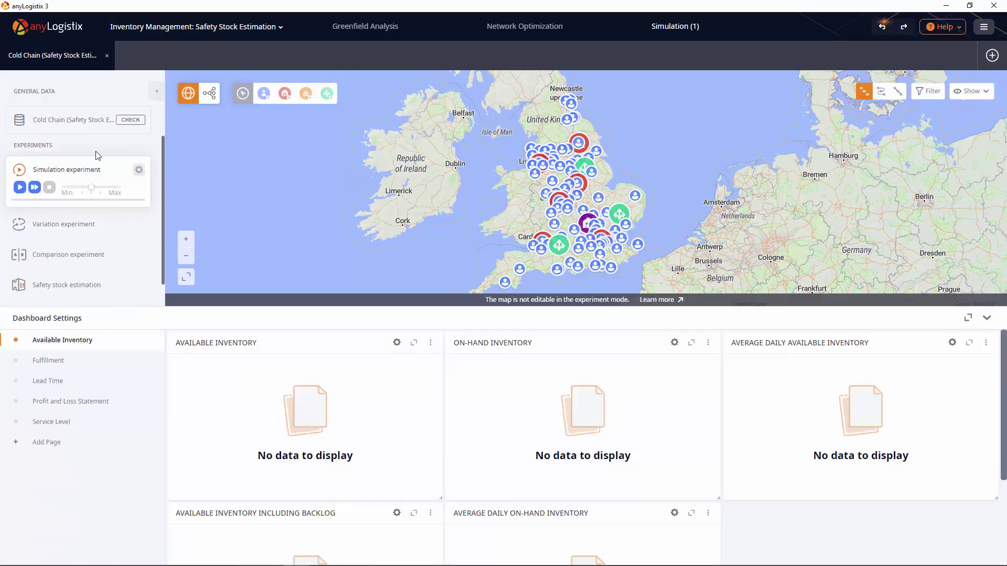
left_click(35, 192)
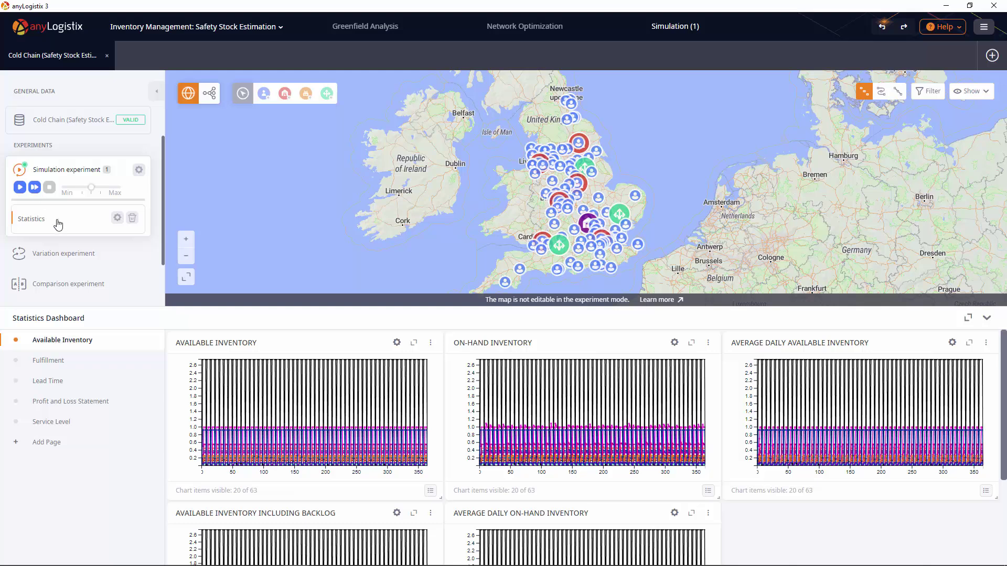
left_click(88, 421)
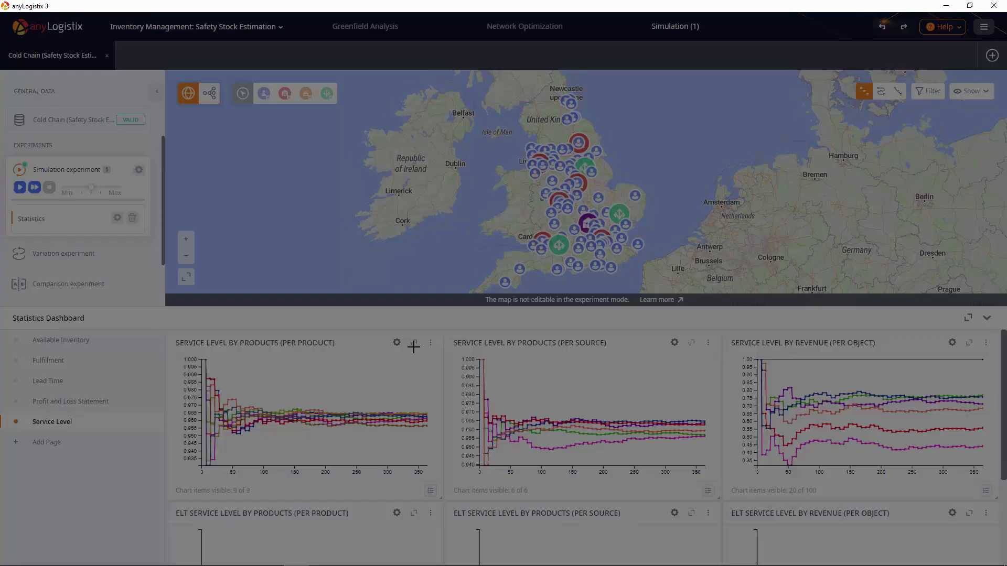
left_click(413, 344)
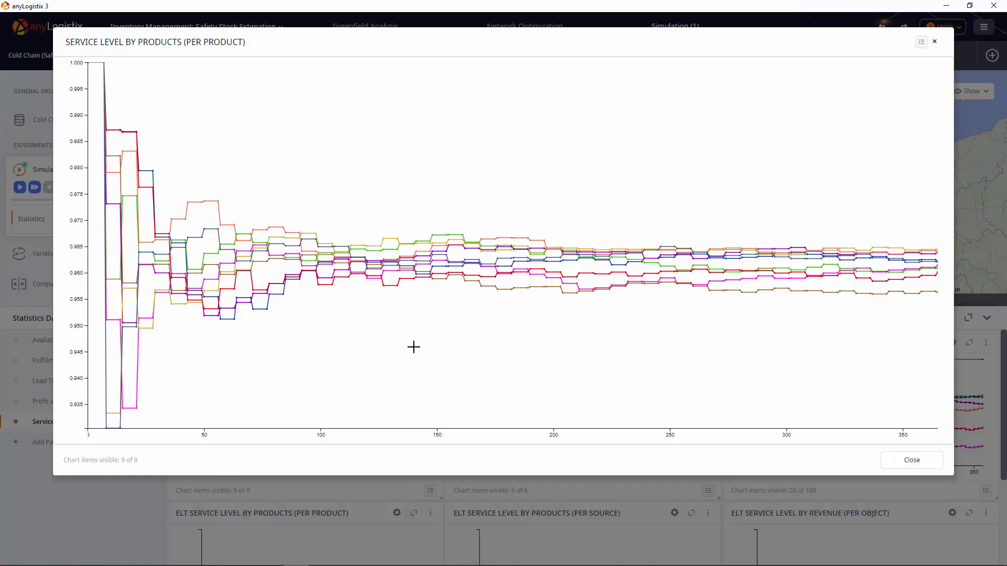
key("Escape")
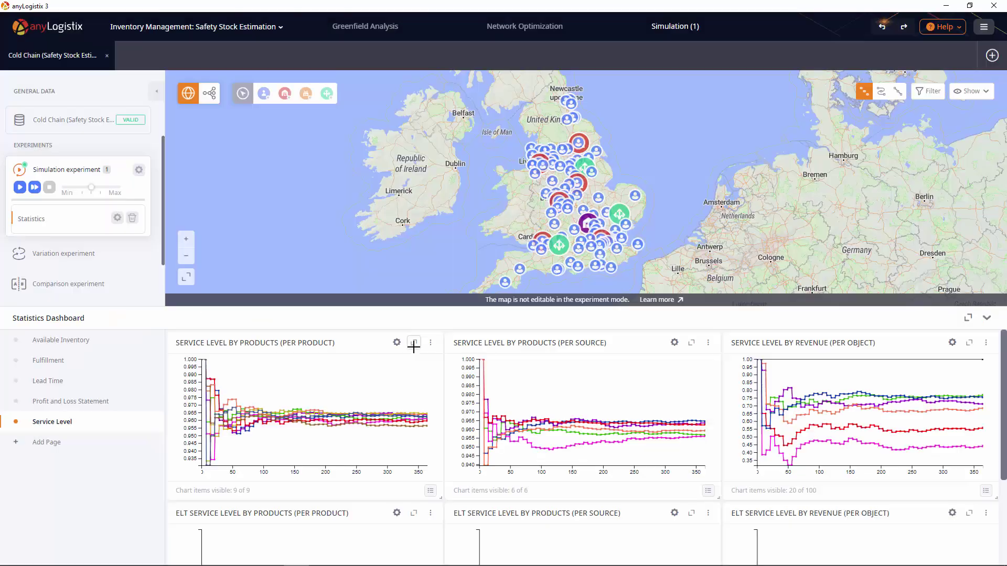
left_click(139, 345)
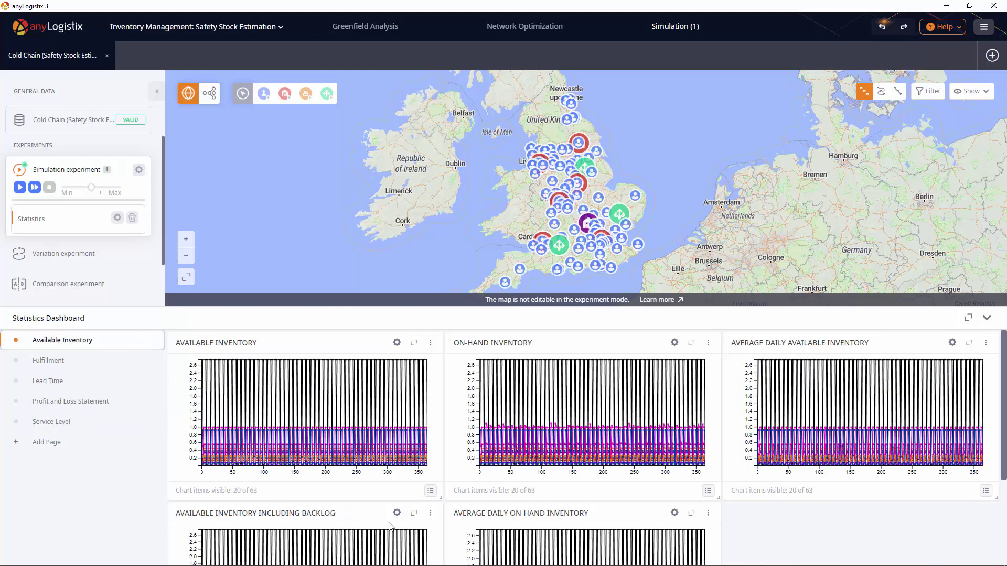
left_click(413, 515)
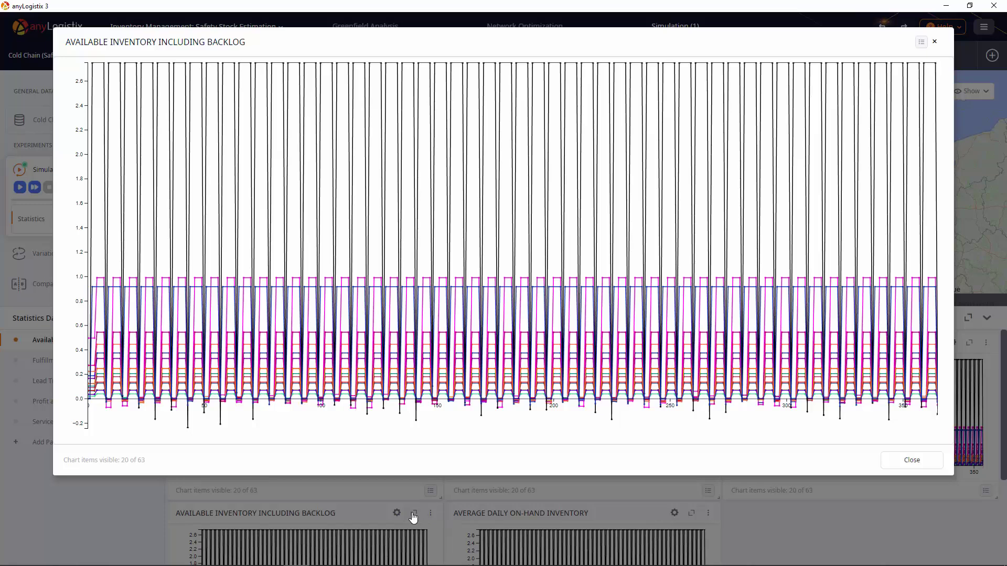
key("Escape")
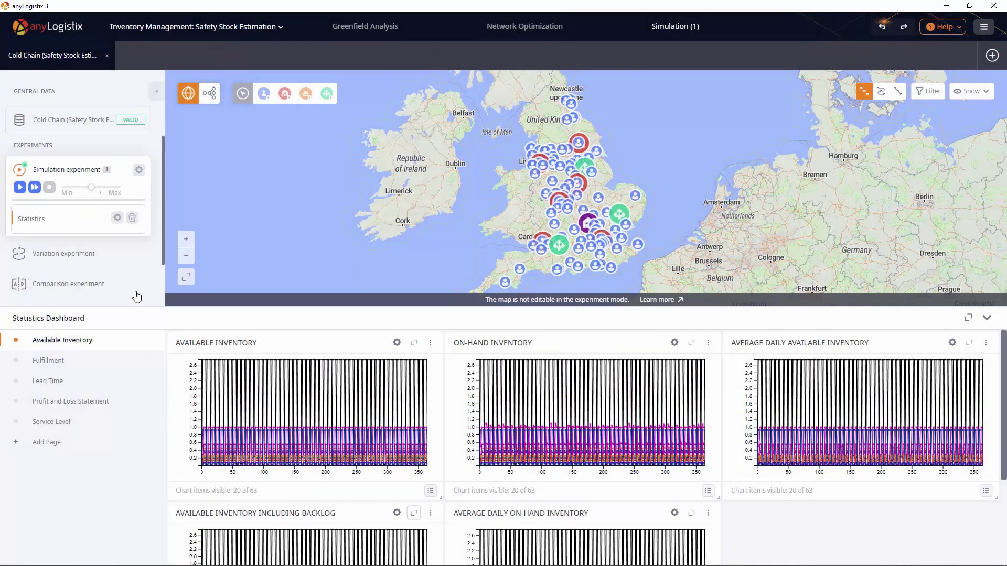
scroll(136, 291, "down", 1)
scroll(137, 291, "down", 2)
- Run Safety stock estimation and inspect the enlarged Safety Stock in Product Units table
left_click(129, 271)
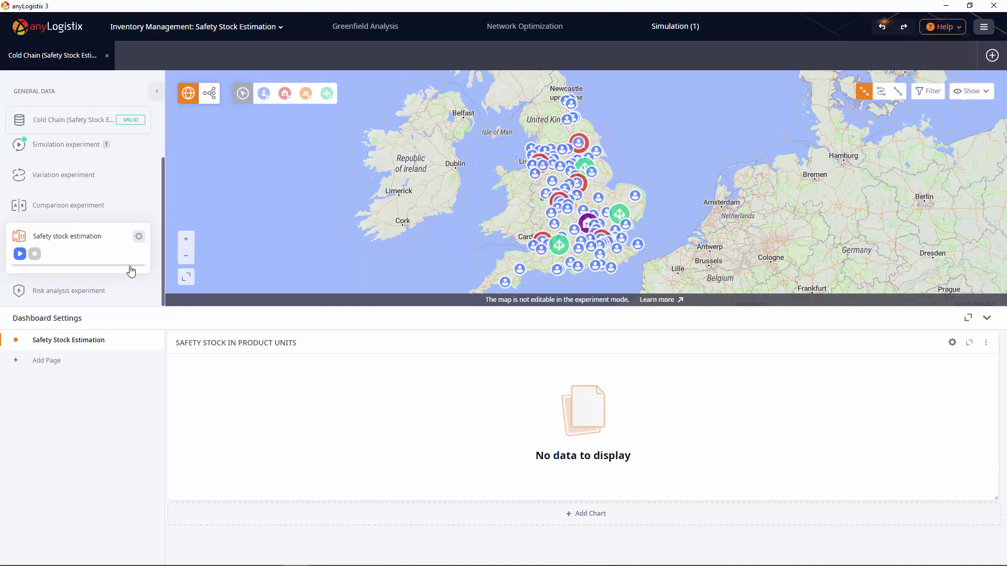
left_click(20, 254)
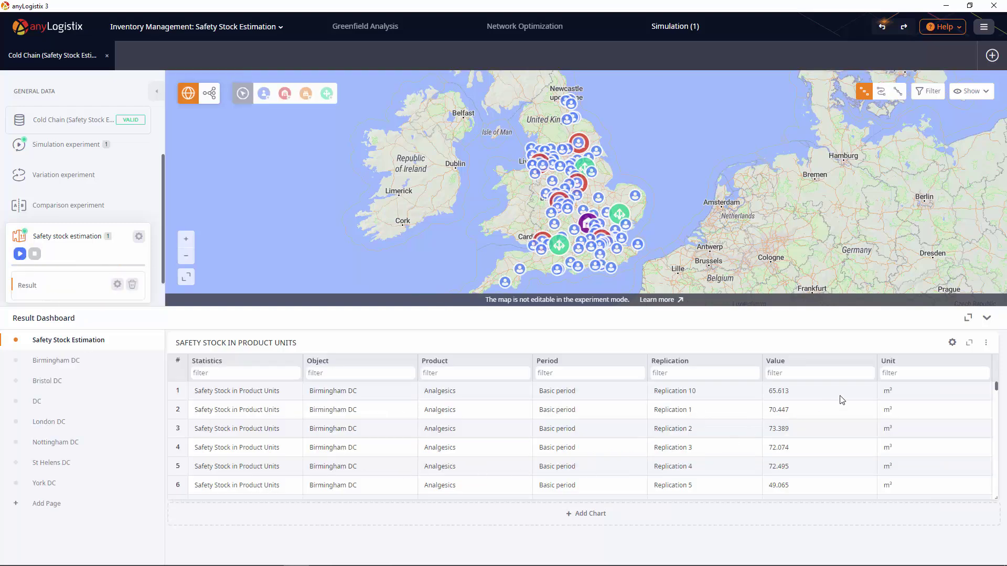
left_click(968, 343)
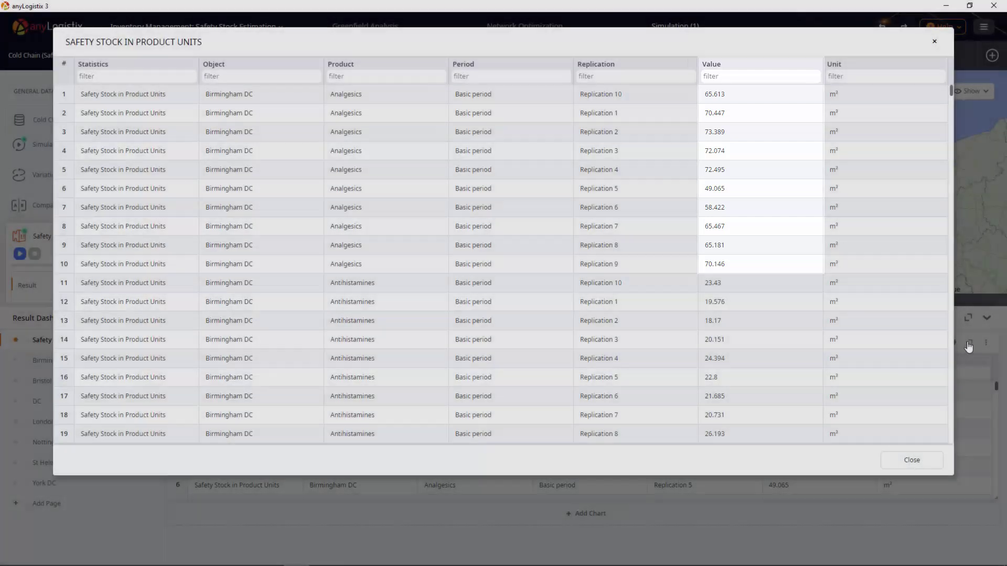
key("Escape")
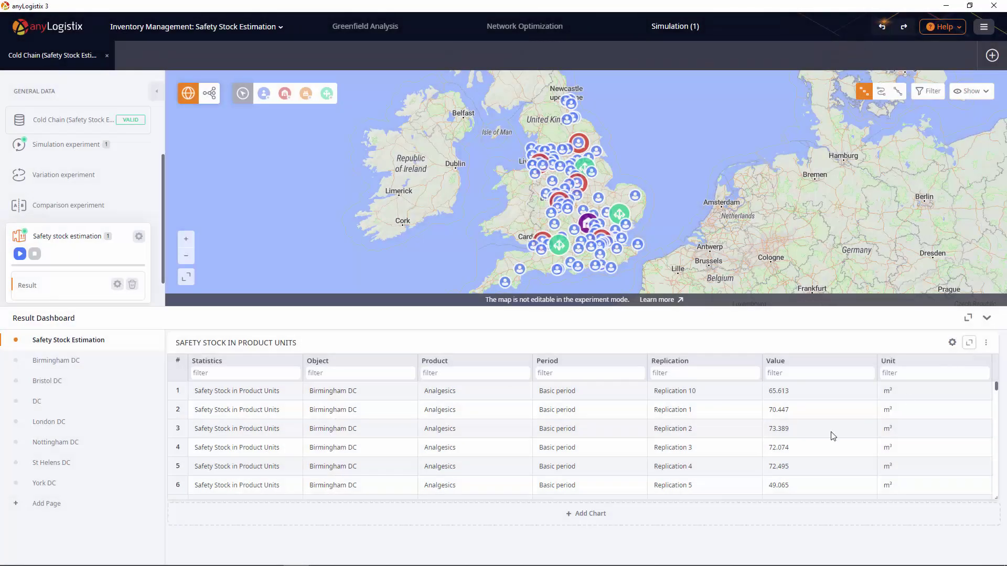
- Open the DC results page and inspect the enlarged Analgesics safety stock histogram
left_click(108, 408)
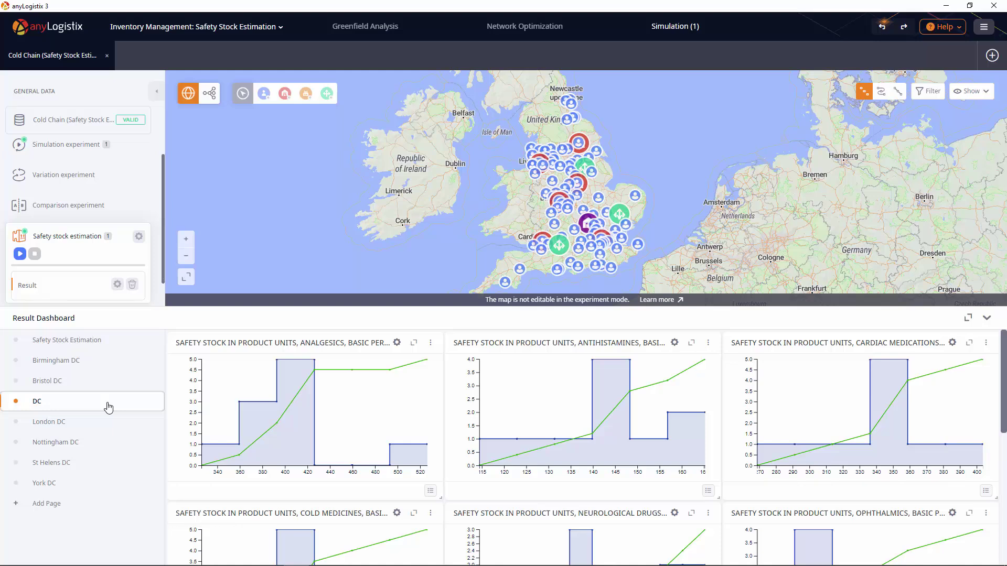
left_click(415, 344)
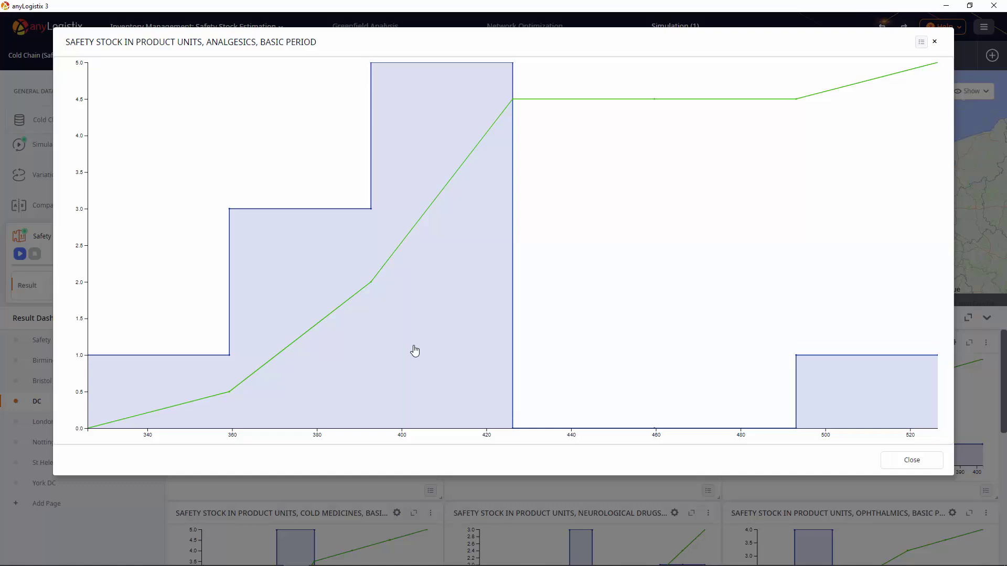
key("Escape")
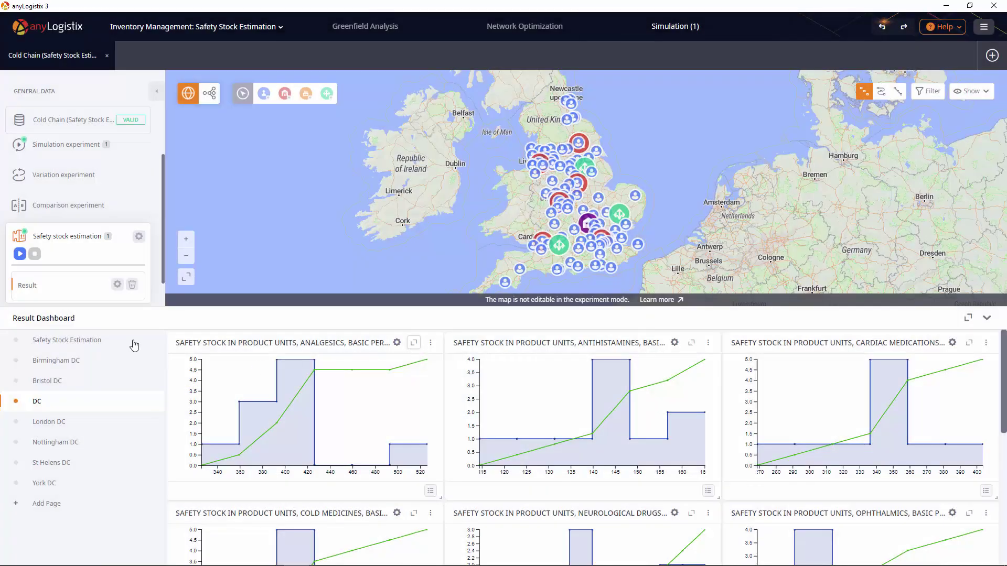
- Convert the safety stock result to a new scenario and include Cold Chain in the comparison
right_click(76, 291)
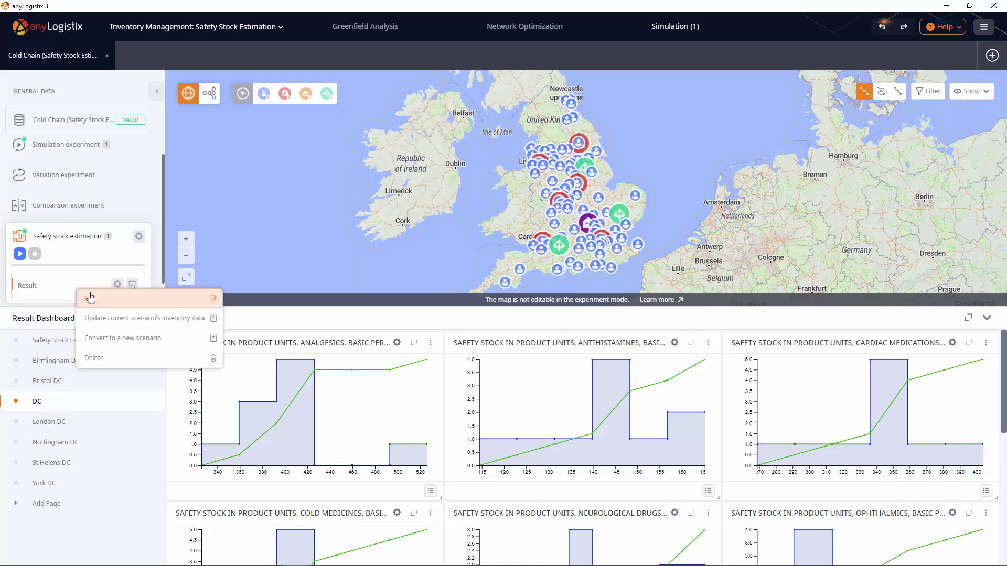
left_click(130, 339)
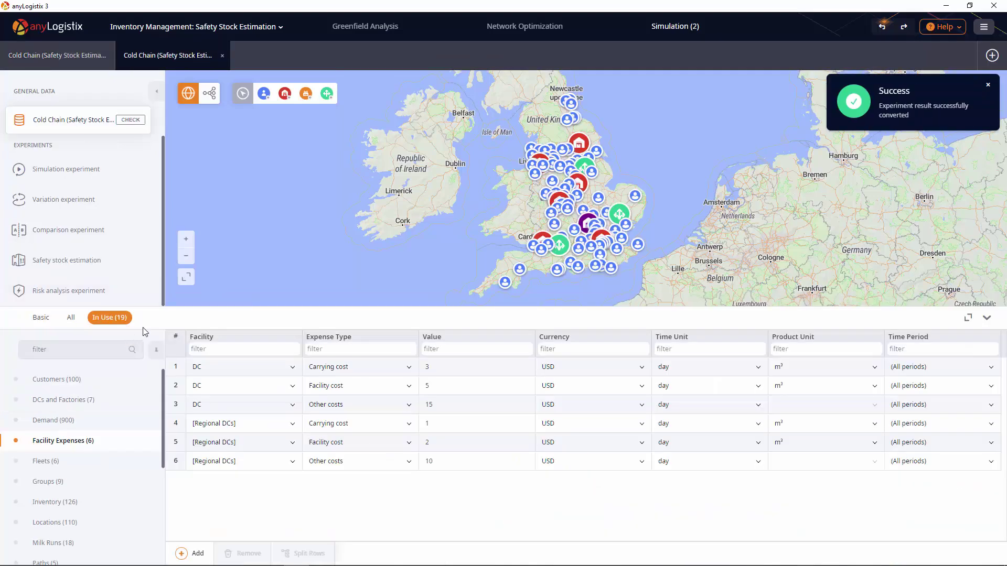
left_click(129, 238)
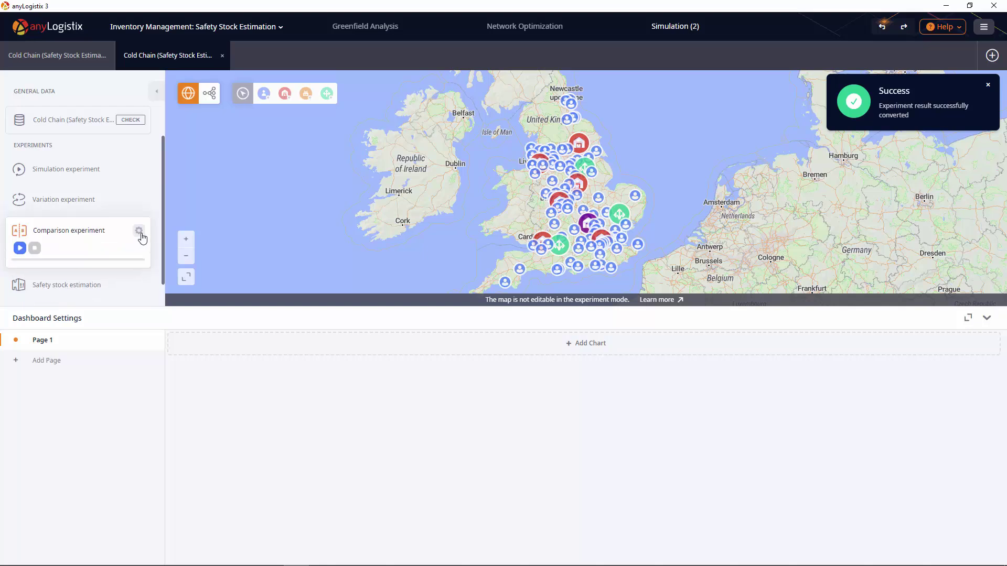
left_click(139, 231)
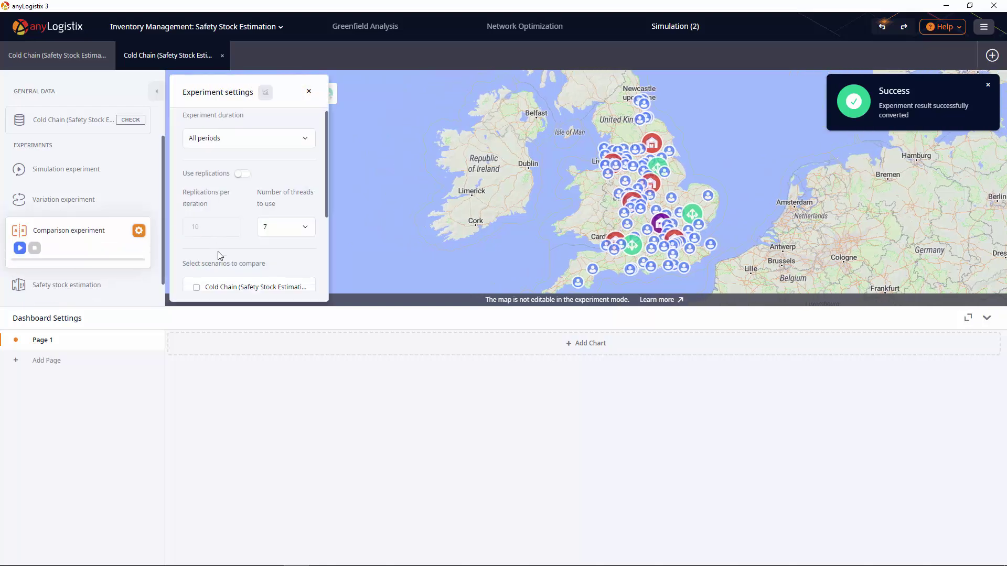
scroll(218, 256, "down", 1)
left_click(198, 242)
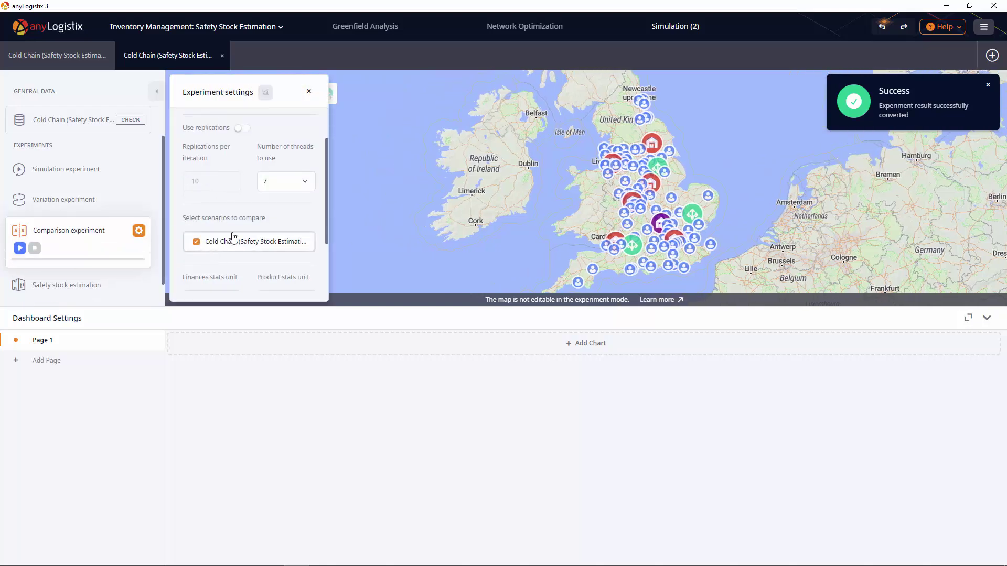
- Enable Service Level by Products, Inventory Carrying Cost and Profit statistics for the comparison
left_click(266, 95)
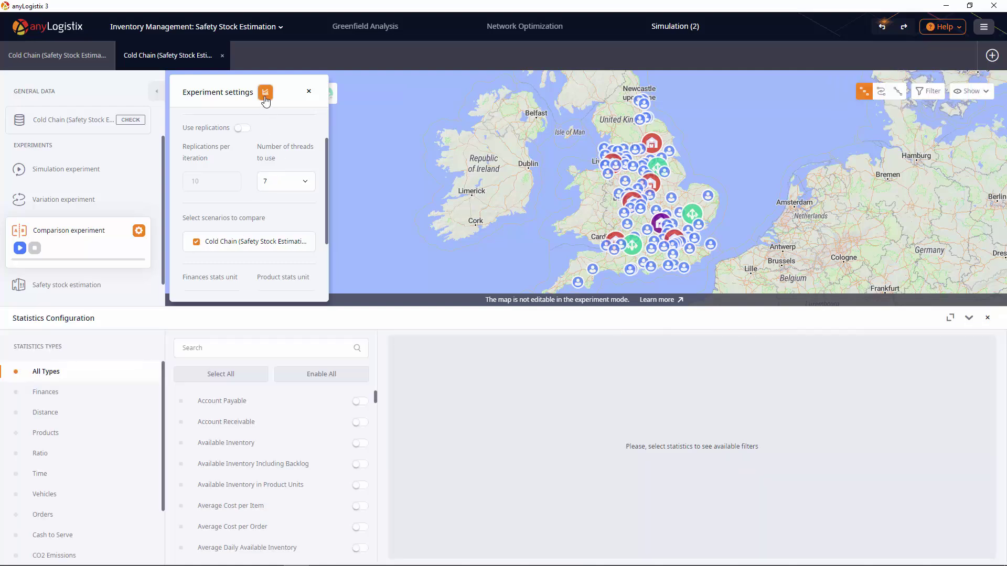
left_click(322, 349)
type("service")
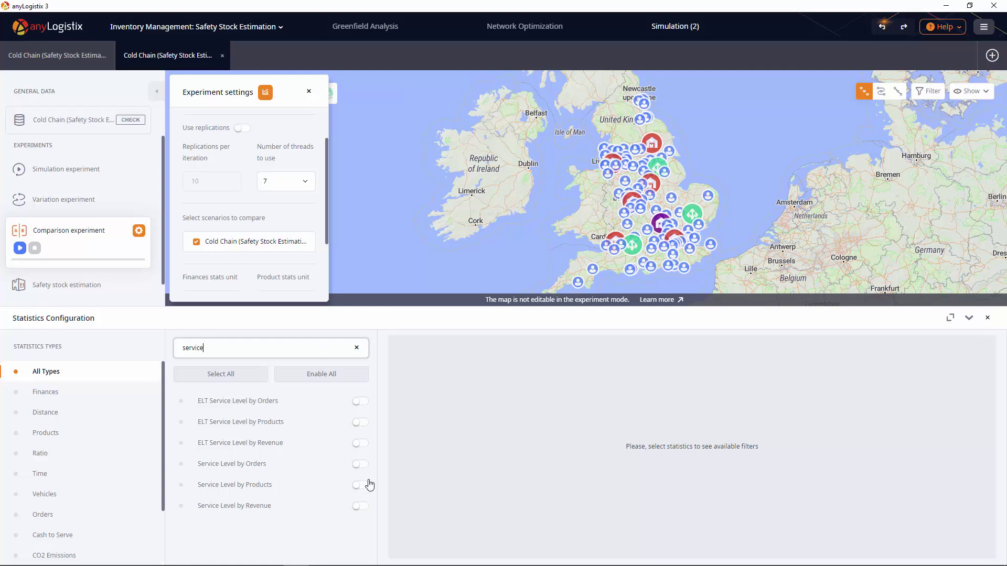
left_click(368, 488)
left_click(360, 486)
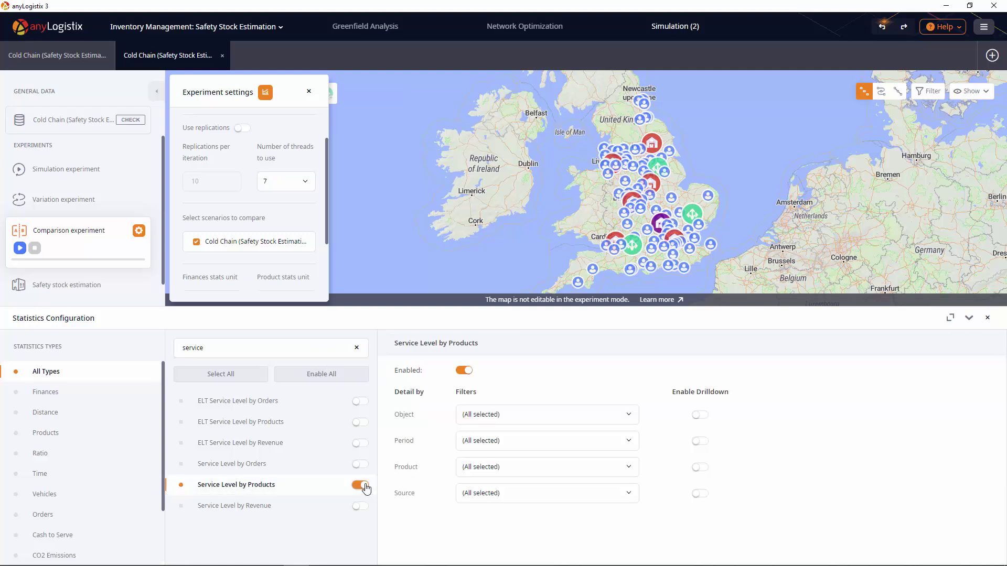
double_click(236, 343)
type("carr")
left_click(356, 425)
left_click(291, 348)
double_click(292, 349)
type("profit")
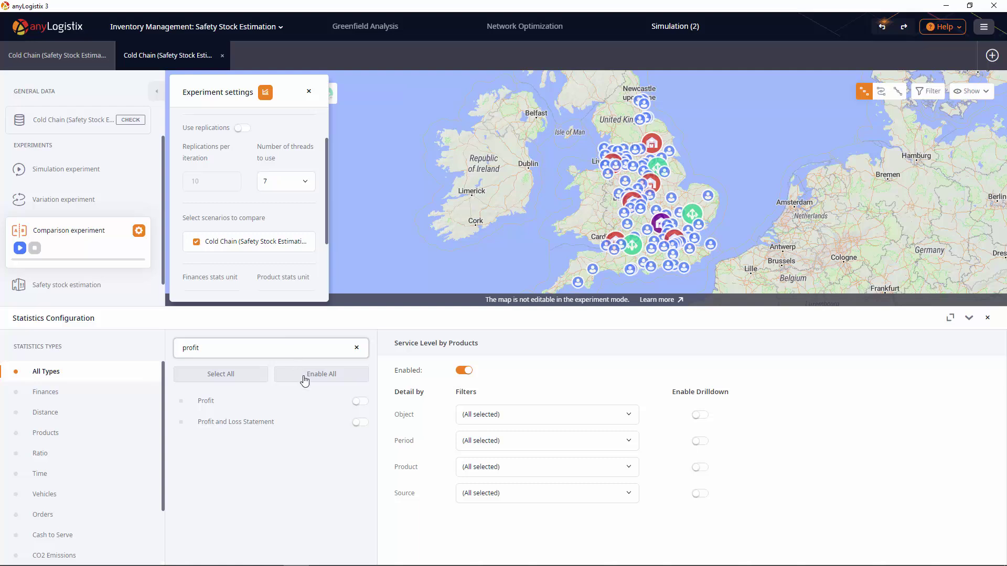
left_click(359, 404)
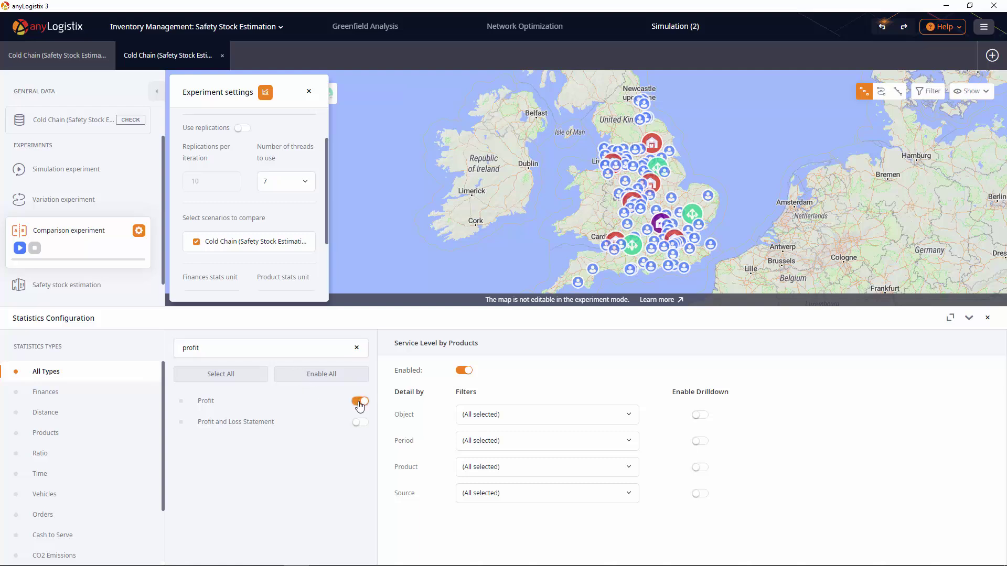
- Run the comparison experiment and resize the Iteration, Description and Statistics name columns
left_click(21, 249)
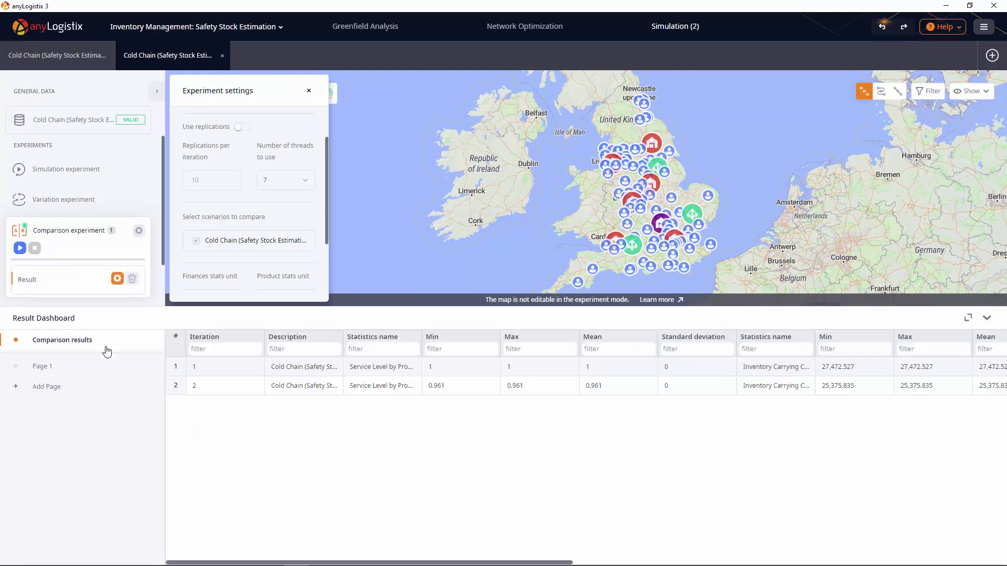
left_click_drag(265, 337, 228, 337)
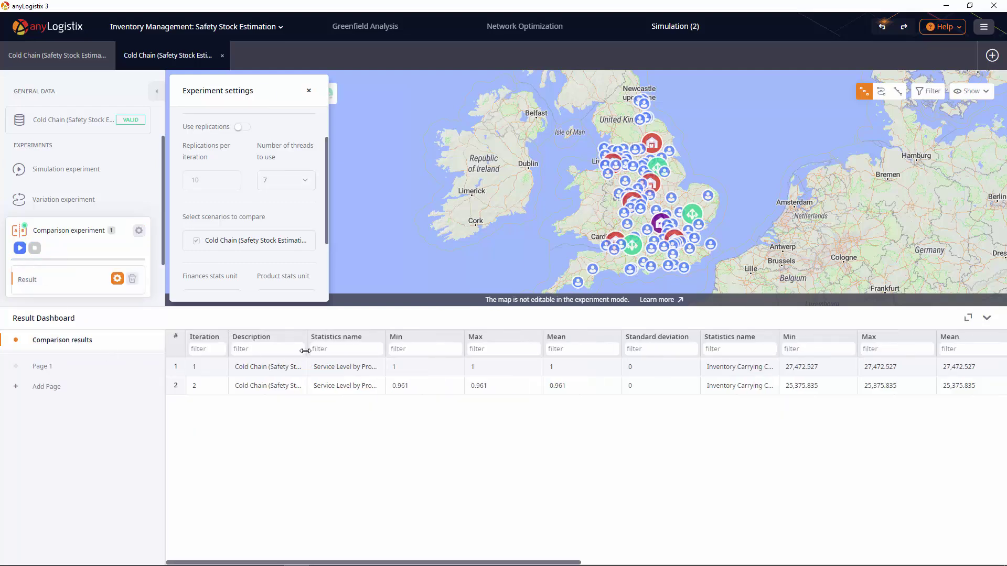
left_click_drag(306, 351, 362, 350)
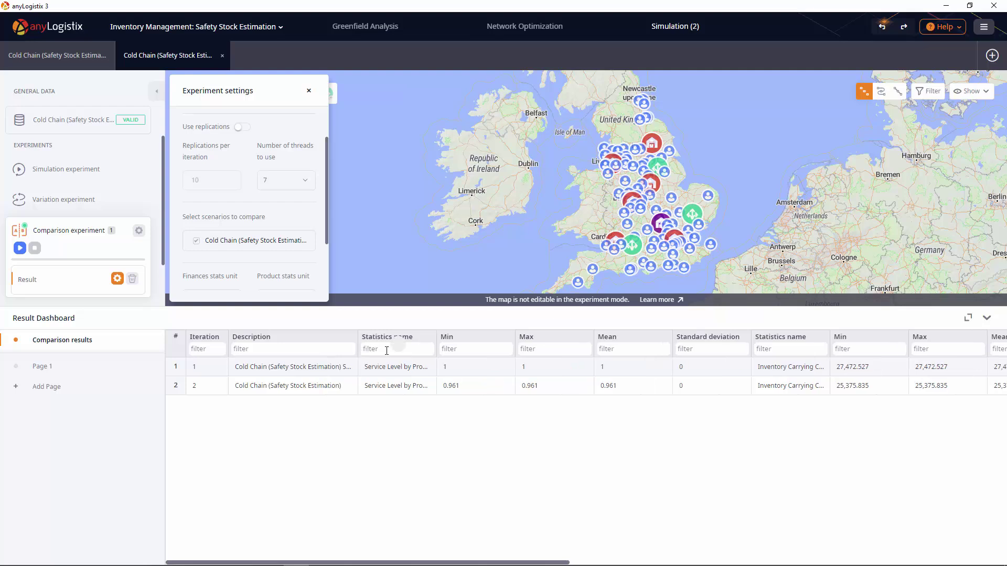
double_click(436, 349)
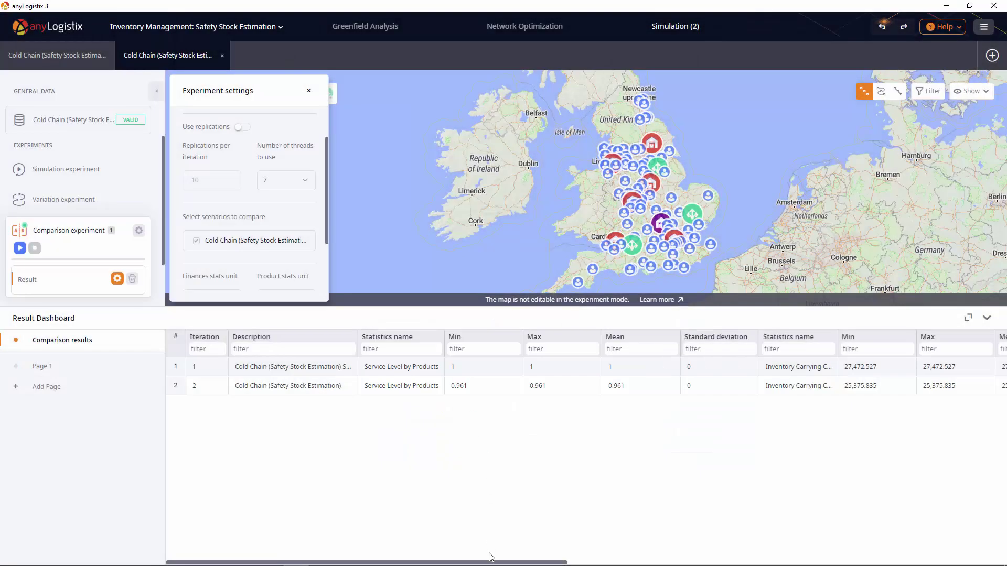
left_click_drag(490, 563, 718, 559)
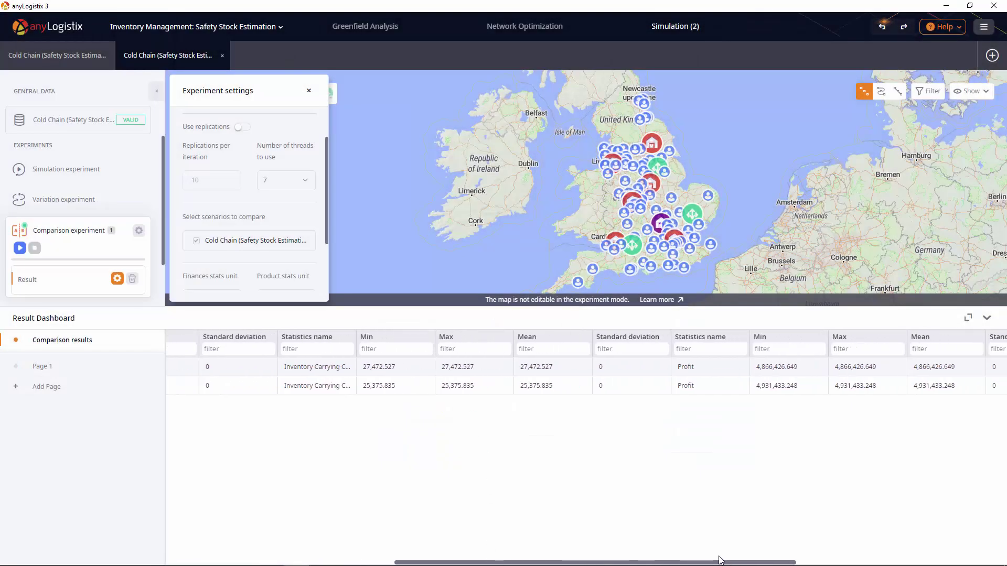